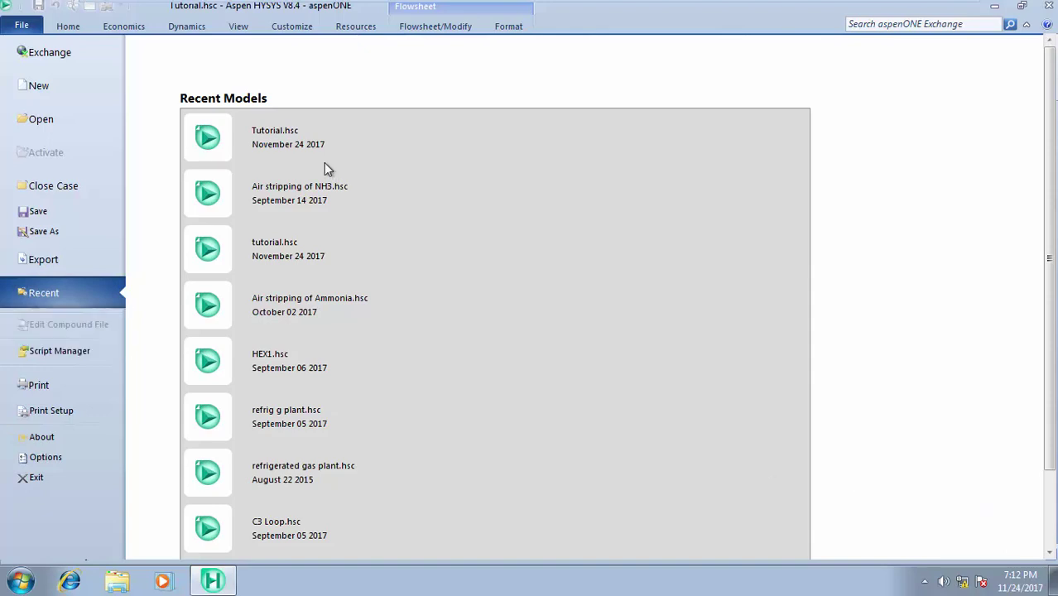
- Load Tutorial.hsc from the recent files as a new untitled copy
{"action": "left_click", "coordinate": [294, 125]}
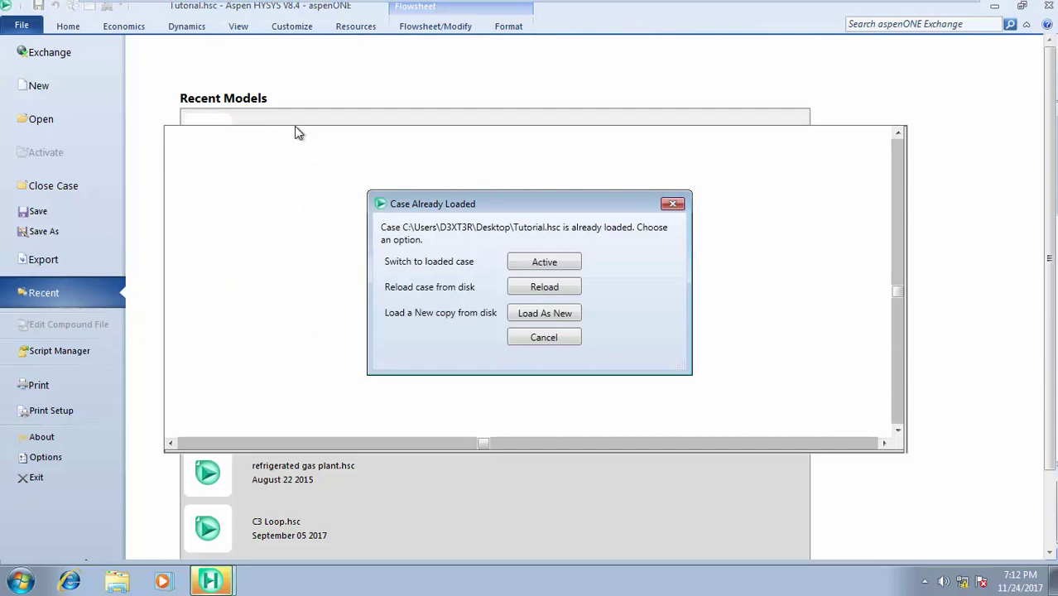
{"action": "left_click", "coordinate": [566, 314]}
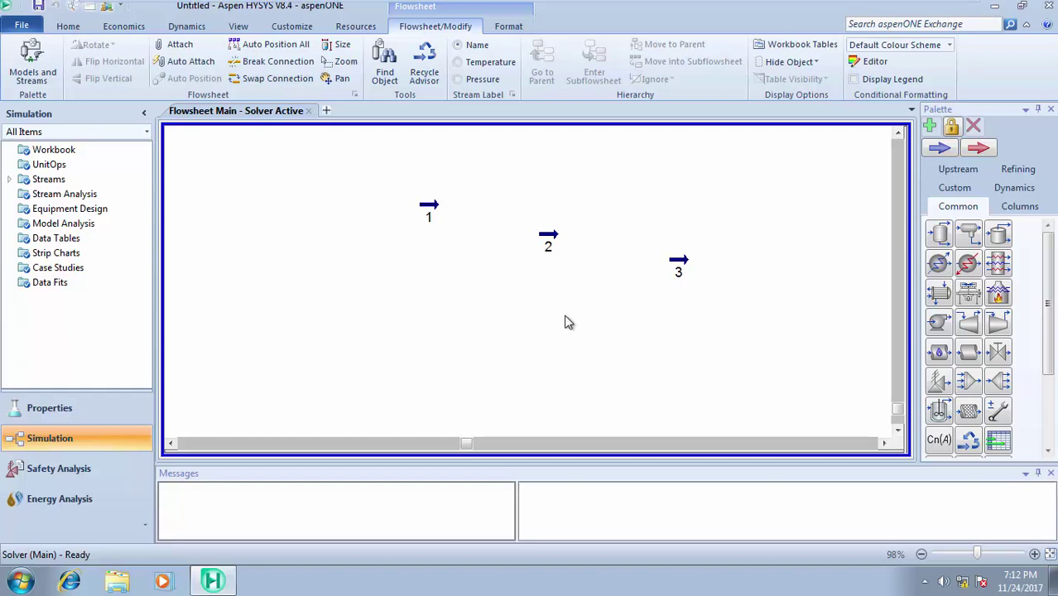
- Place a Heater (E-100) on the flowsheet and rearrange streams 1 and 2 around it
{"action": "left_click", "coordinate": [974, 276]}
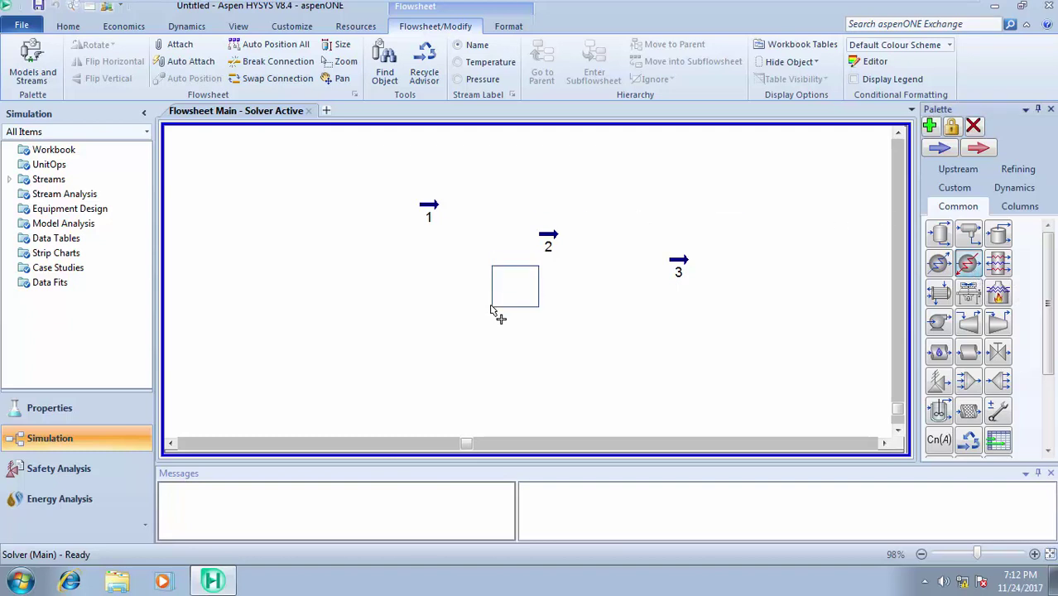
{"action": "left_click", "coordinate": [445, 308]}
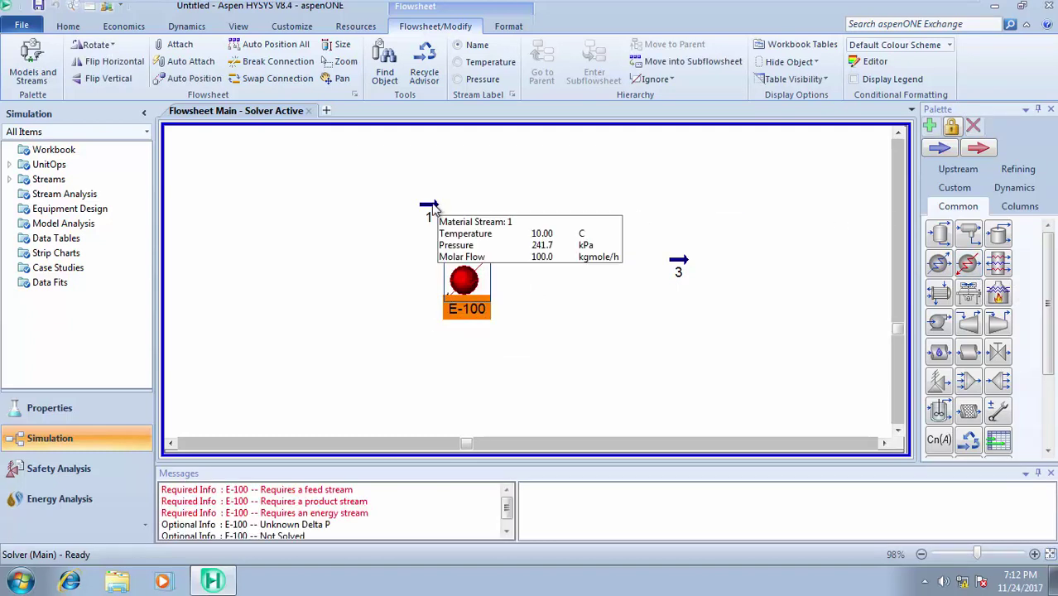
{"action": "left_click_drag", "start_coordinate": [431, 209], "coordinate": [365, 246]}
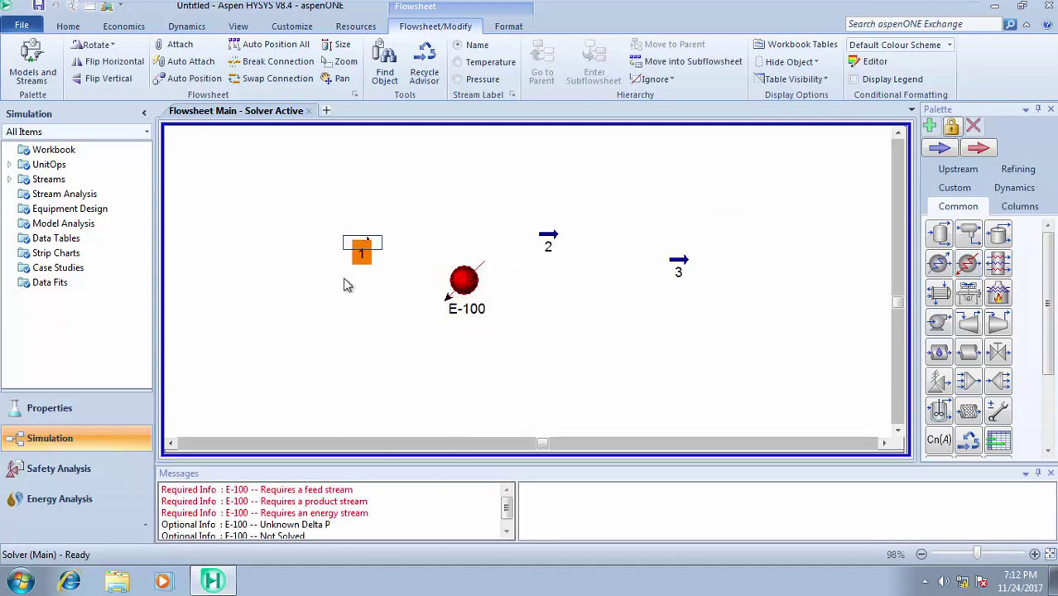
{"action": "left_click", "coordinate": [437, 206]}
{"action": "left_click_drag", "start_coordinate": [364, 256], "coordinate": [365, 284]}
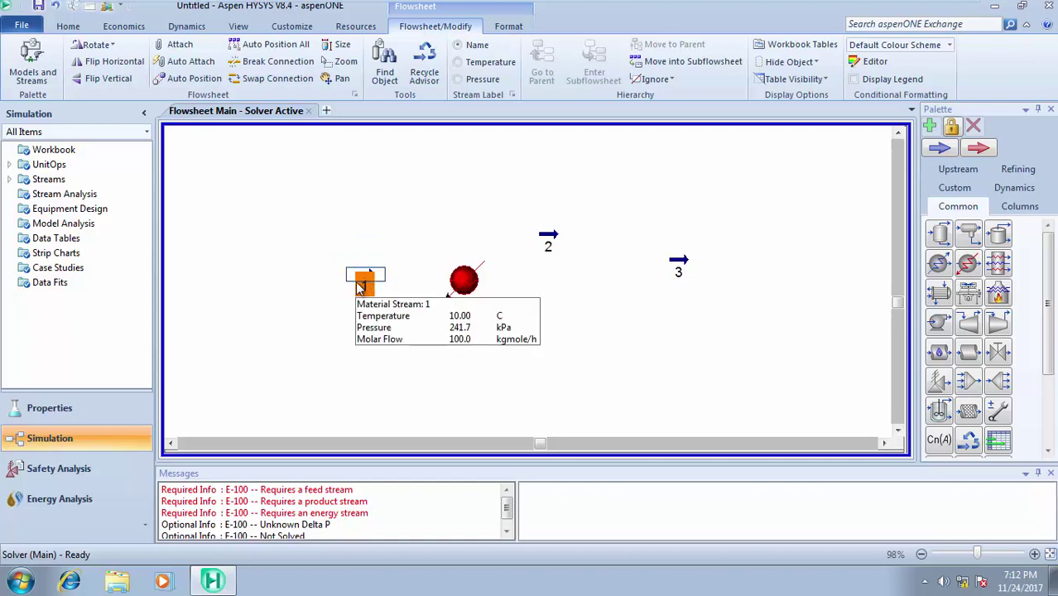
{"action": "left_click_drag", "start_coordinate": [471, 134], "coordinate": [638, 211]}
{"action": "left_click_drag", "start_coordinate": [550, 239], "coordinate": [388, 298]}
{"action": "left_click_drag", "start_coordinate": [465, 295], "coordinate": [442, 307]}
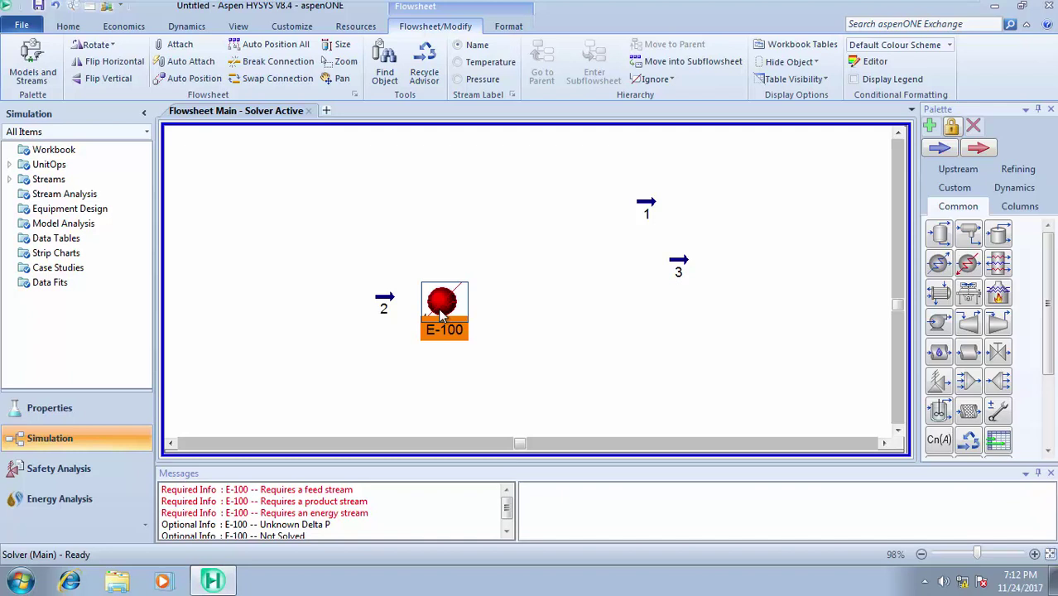
- Open heater E-100's properties and set stream 2 as its inlet
{"action": "double_click", "coordinate": [442, 308]}
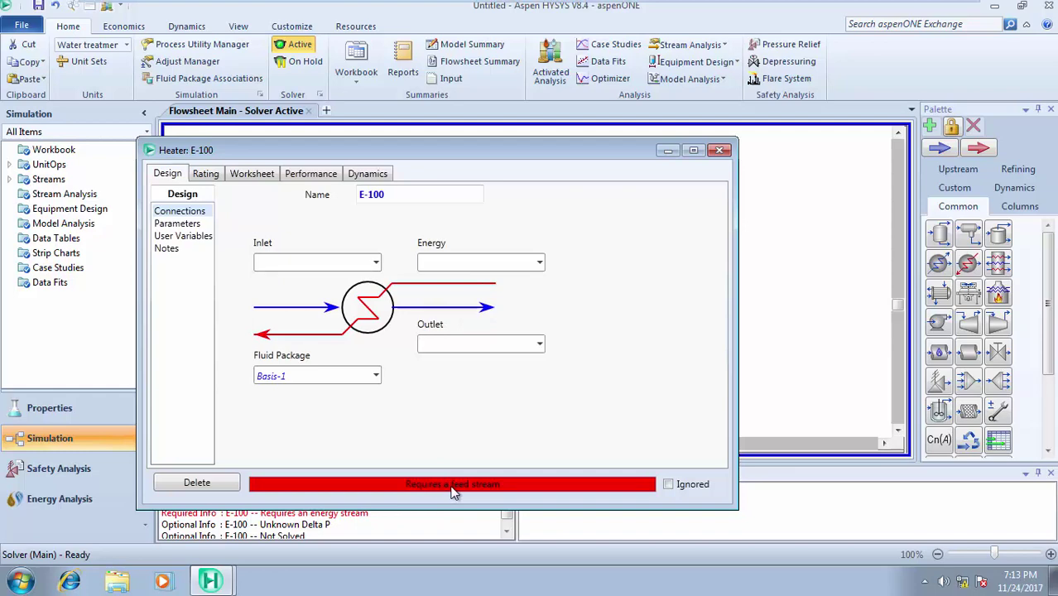
{"action": "left_click", "coordinate": [364, 262]}
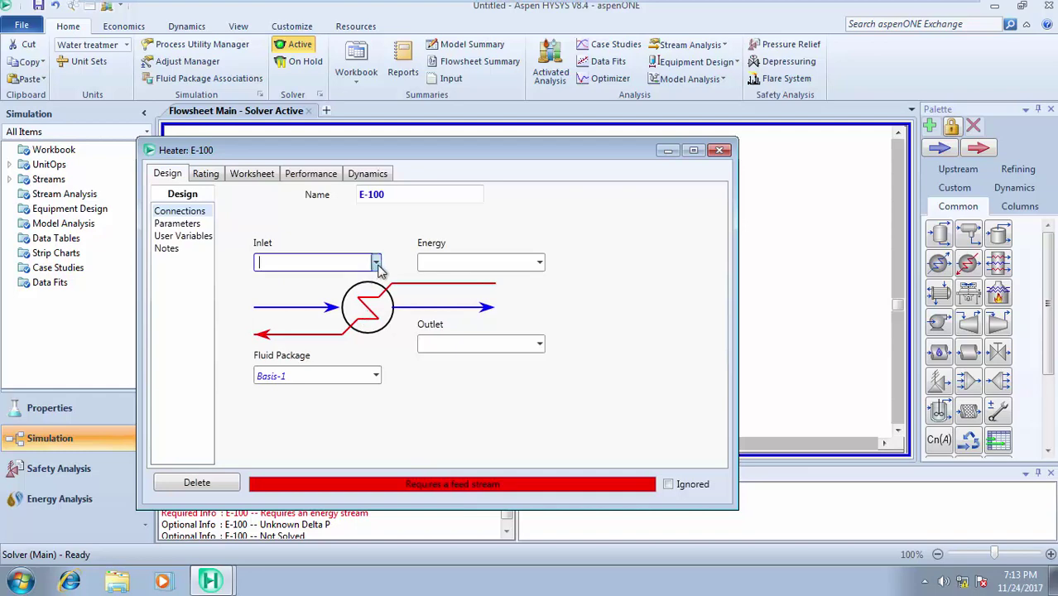
{"action": "left_click", "coordinate": [377, 263]}
{"action": "left_click", "coordinate": [280, 299]}
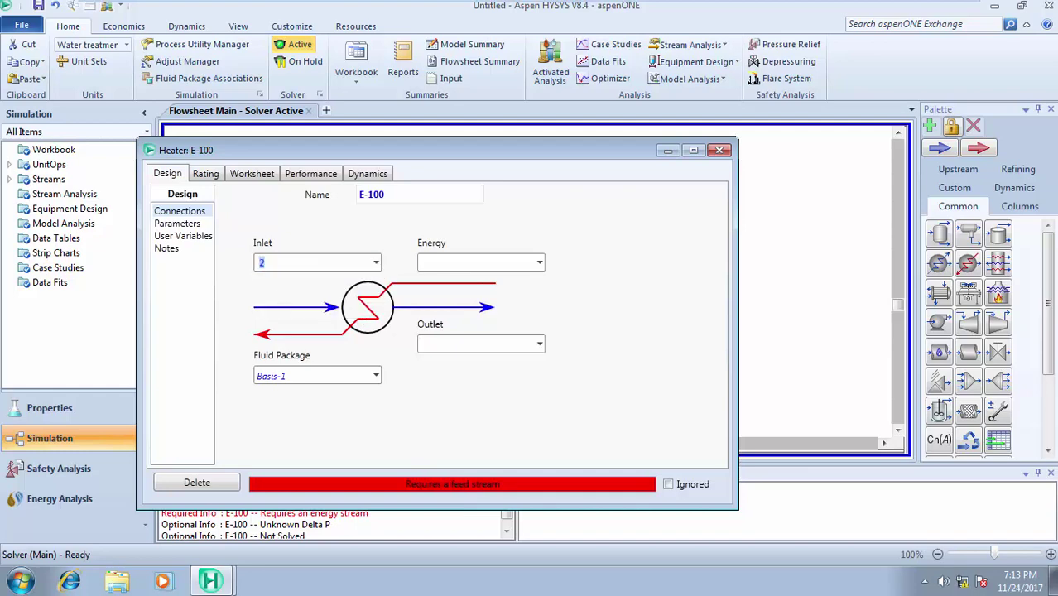
{"action": "left_click", "coordinate": [303, 282]}
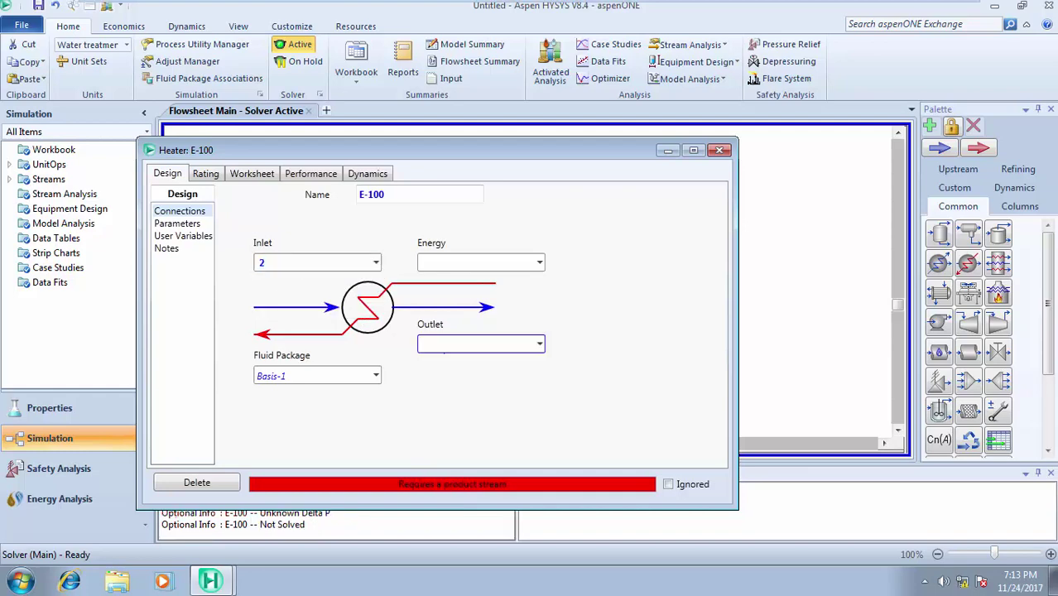
- Name the heater's outlet stream 5 and its energy stream Heat Q
{"action": "left_click", "coordinate": [456, 343]}
{"action": "type", "text": "5"}
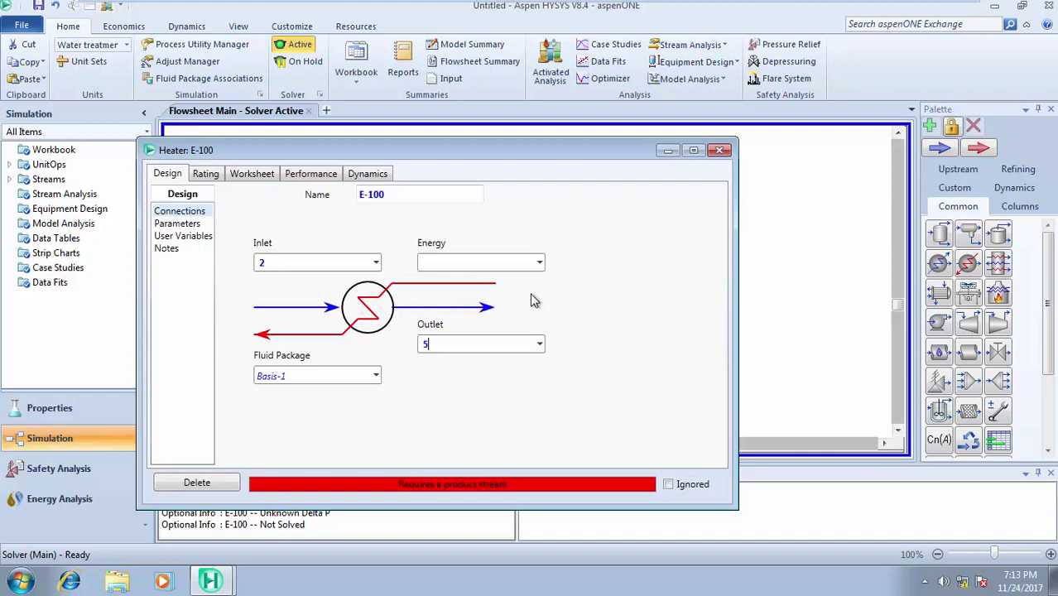
{"action": "left_click", "coordinate": [497, 263]}
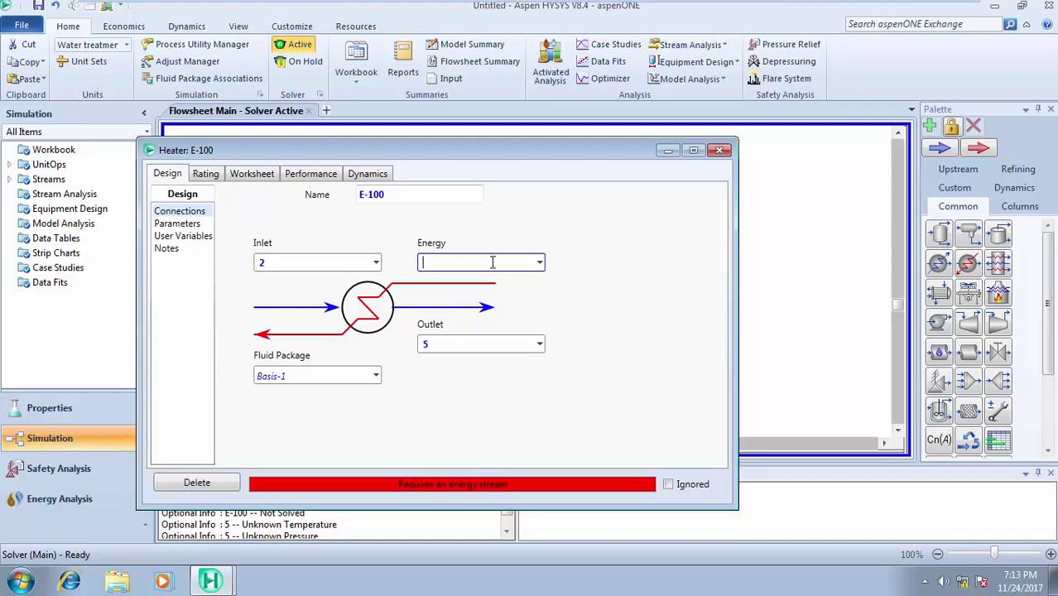
{"action": "type", "text": "Heat Q"}
{"action": "key", "text": "Return"}
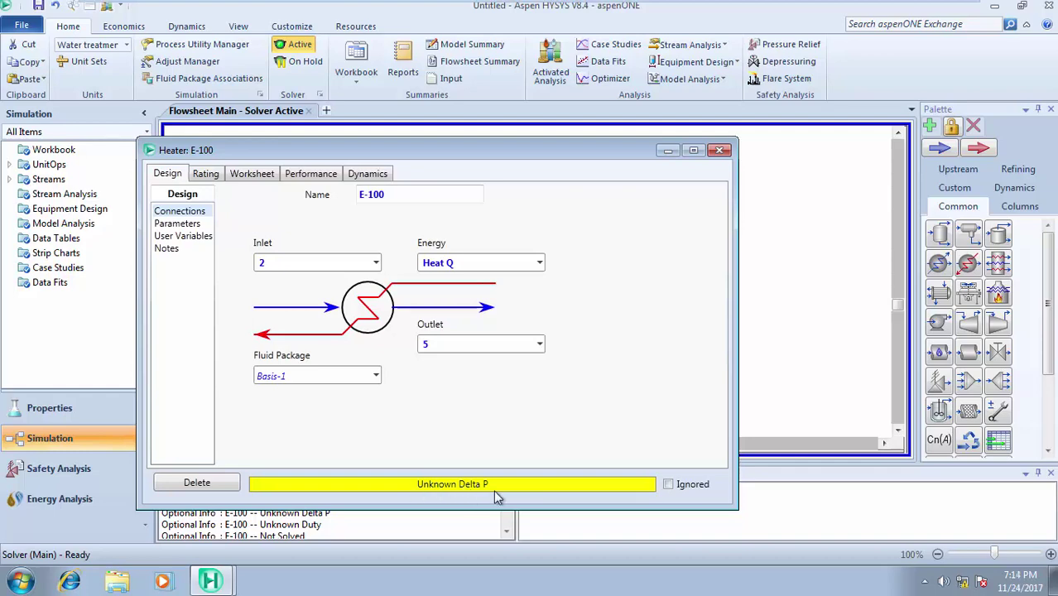
- Enter a 10 kPa Delta P in the heater's design parameters
{"action": "left_click", "coordinate": [197, 229]}
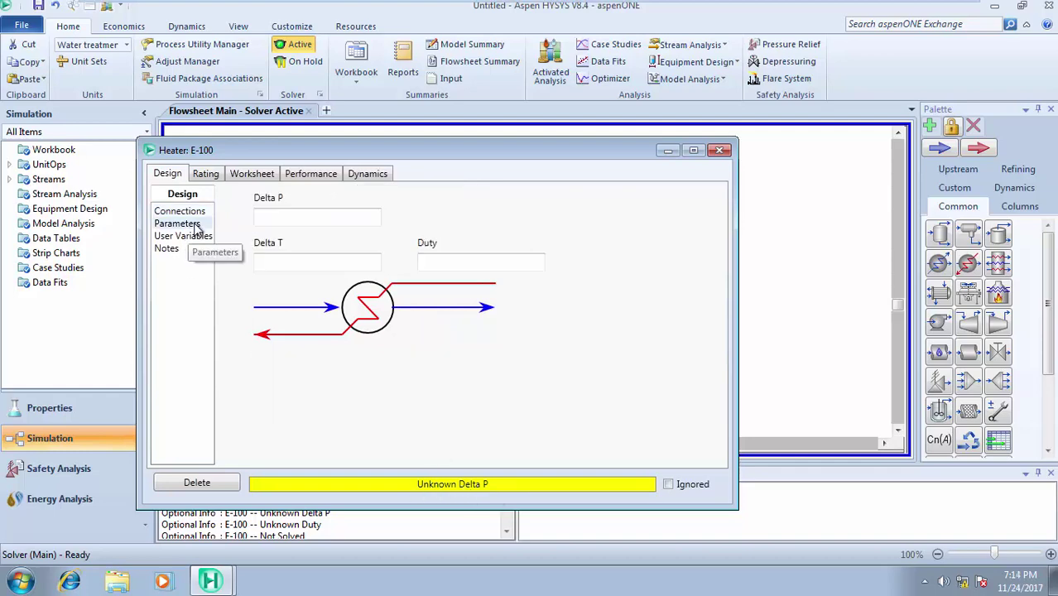
{"action": "left_click", "coordinate": [313, 218]}
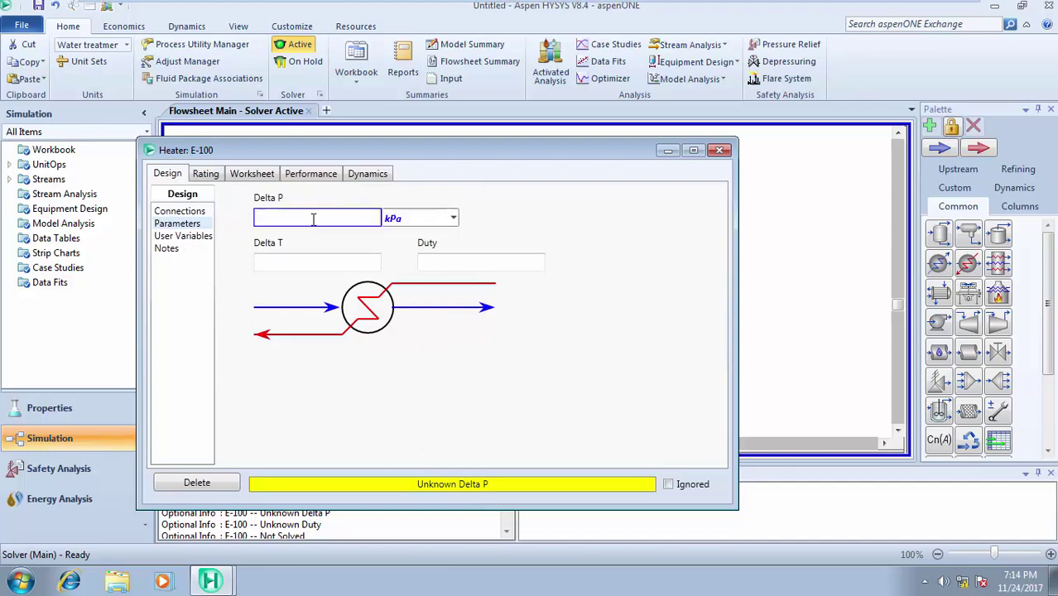
{"action": "type", "text": "10"}
{"action": "key", "text": "Return"}
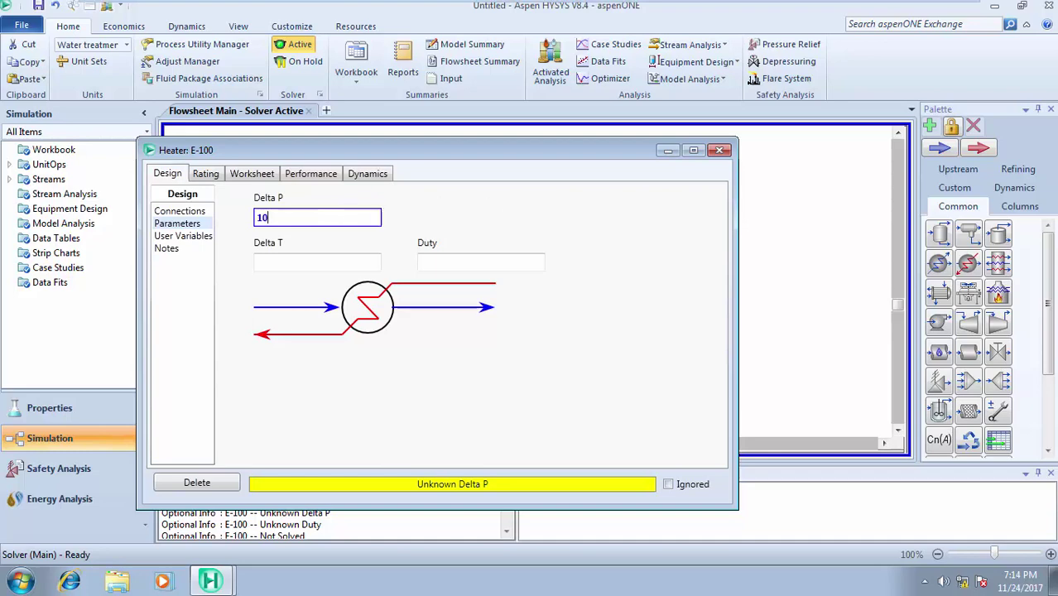
- Set outlet stream 5's temperature to 50 °C on the Worksheet and view the performance results
{"action": "left_click", "coordinate": [247, 175]}
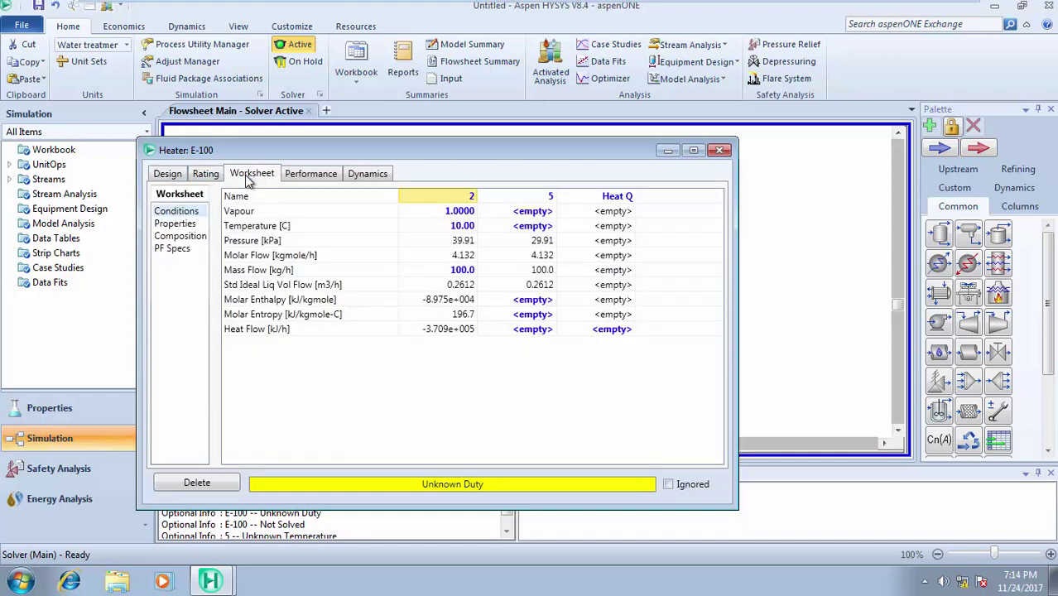
{"action": "left_click", "coordinate": [534, 228]}
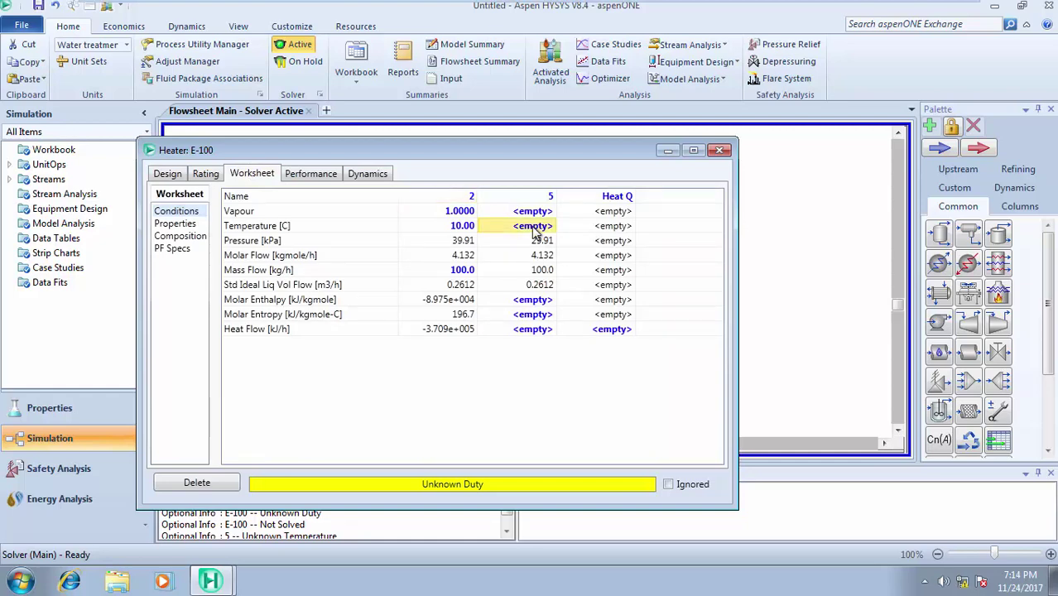
{"action": "type", "text": "50"}
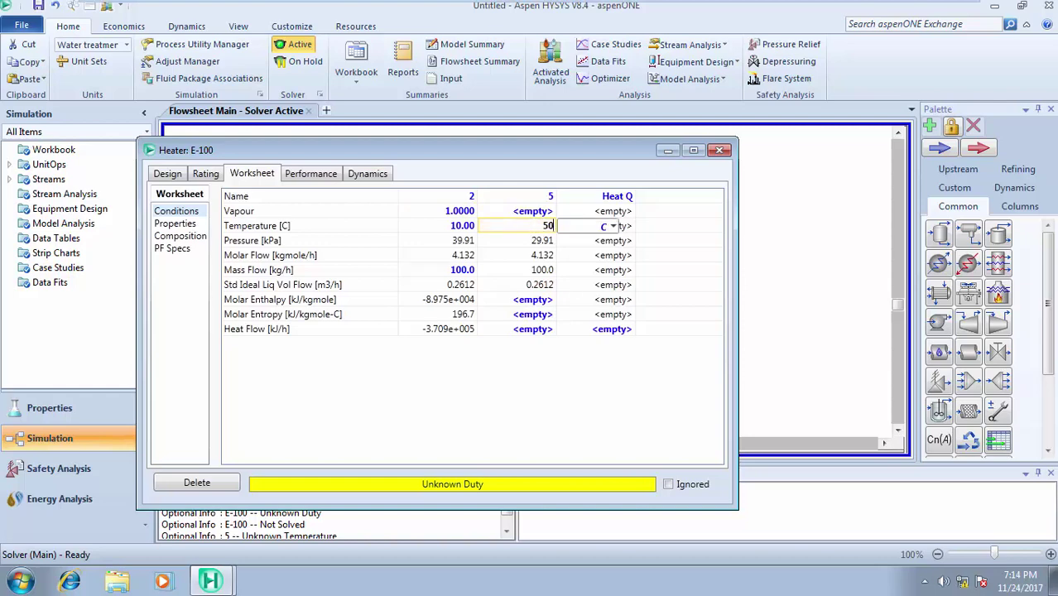
{"action": "left_click", "coordinate": [534, 258]}
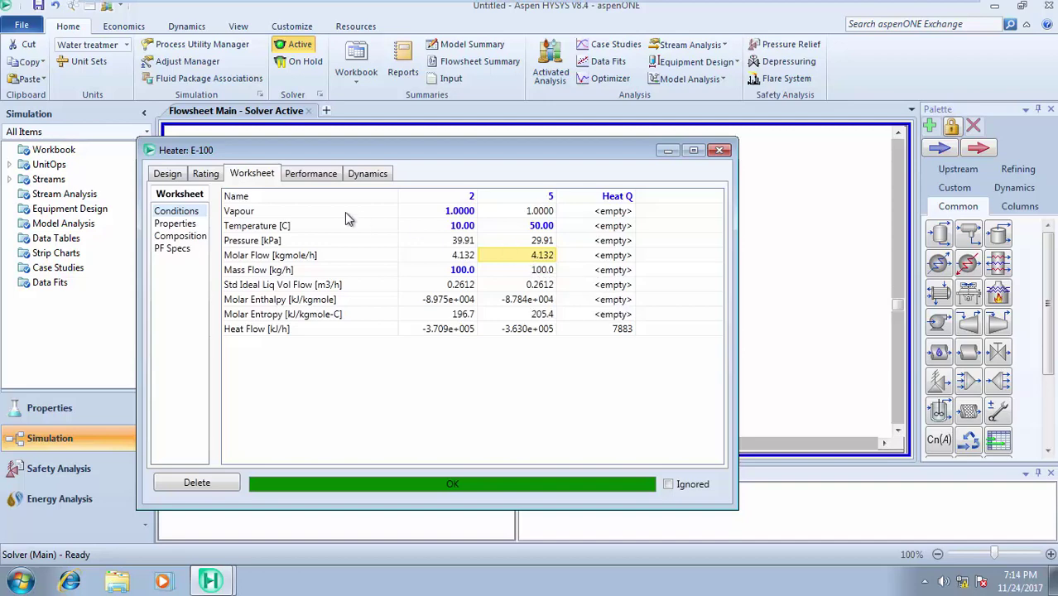
{"action": "left_click", "coordinate": [311, 178]}
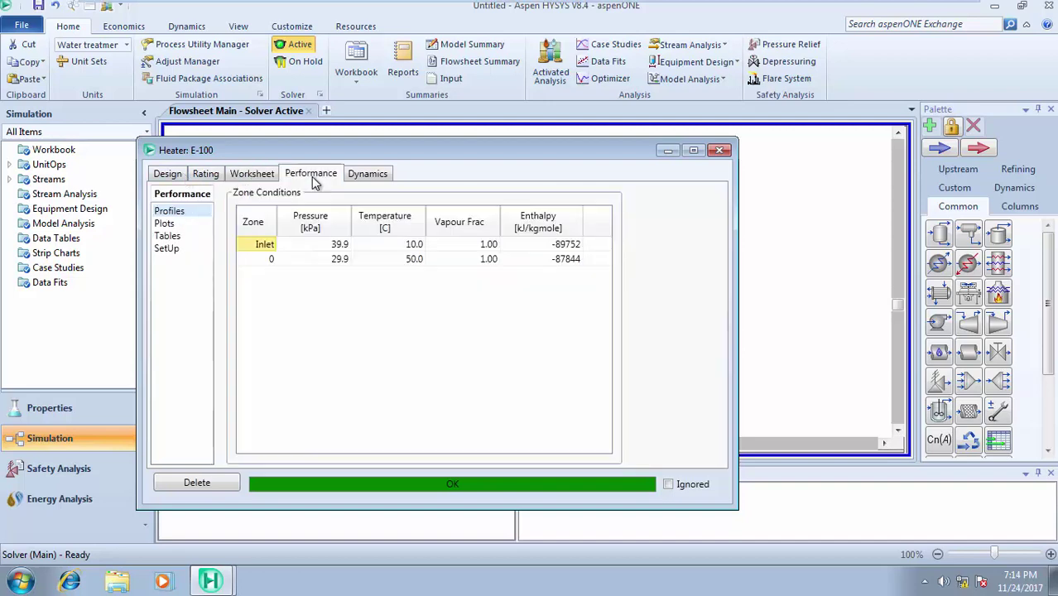
{"action": "left_click", "coordinate": [166, 237]}
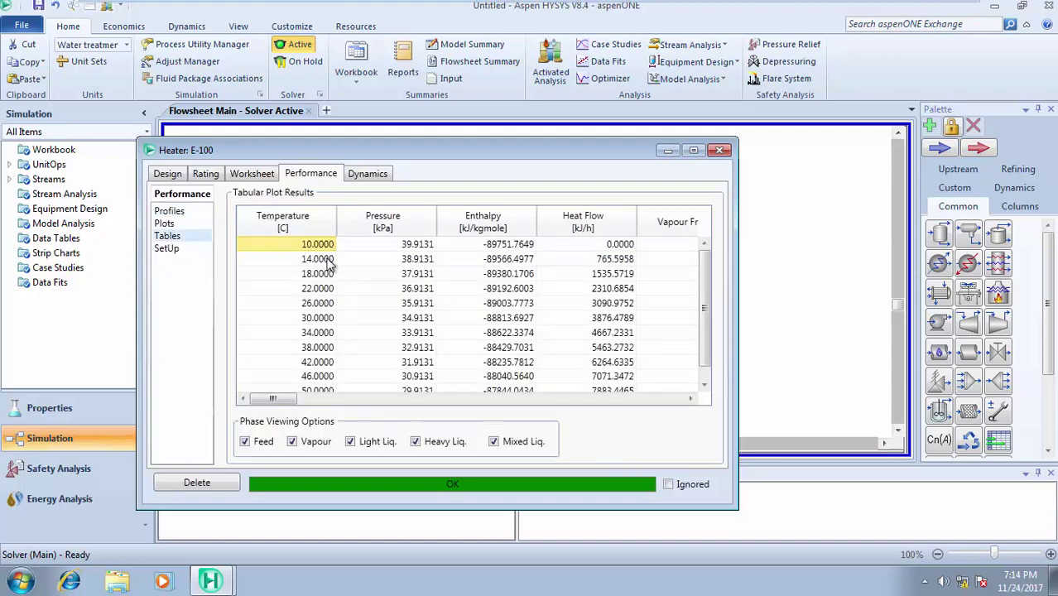
{"action": "mouse_move", "coordinate": [330, 263]}
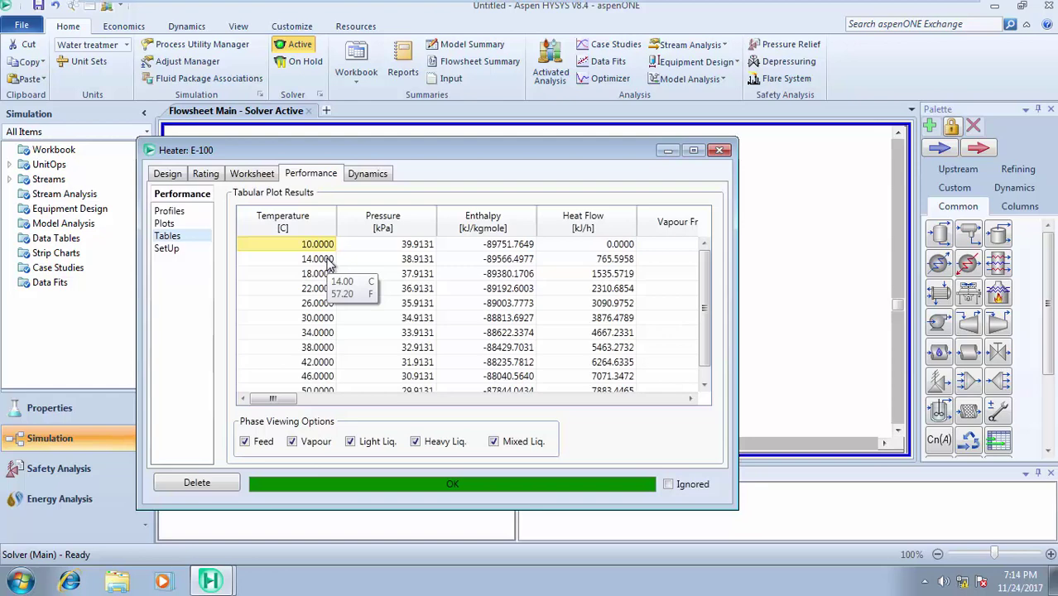
{"action": "mouse_move", "coordinate": [705, 289]}
{"action": "left_mouse_down"}
{"action": "mouse_move", "coordinate": [715, 328]}
{"action": "mouse_move", "coordinate": [702, 295]}
{"action": "left_mouse_up"}
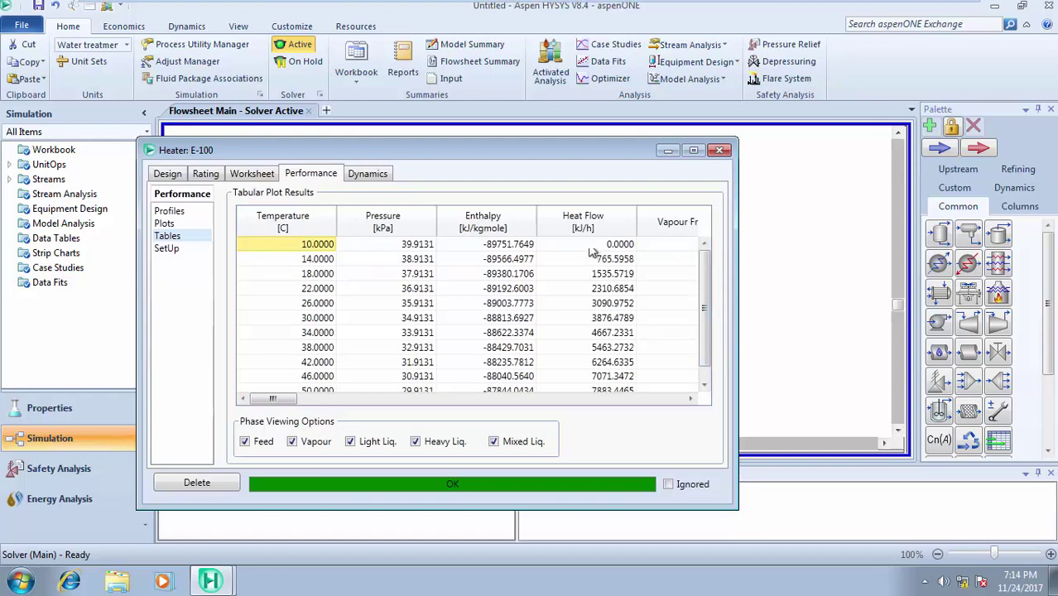
{"action": "mouse_move", "coordinate": [321, 254]}
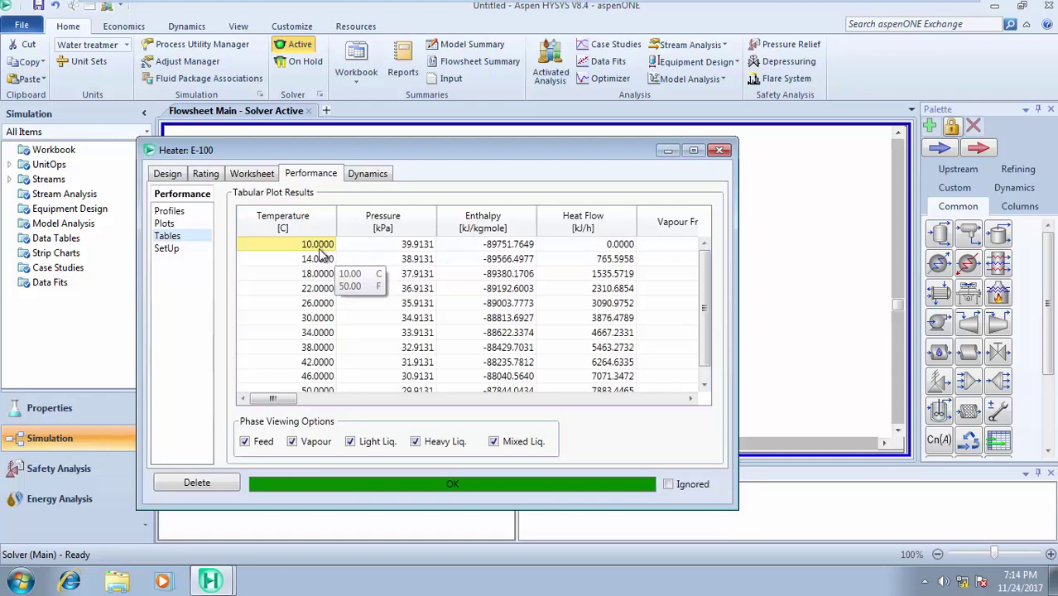
{"action": "mouse_move", "coordinate": [426, 253]}
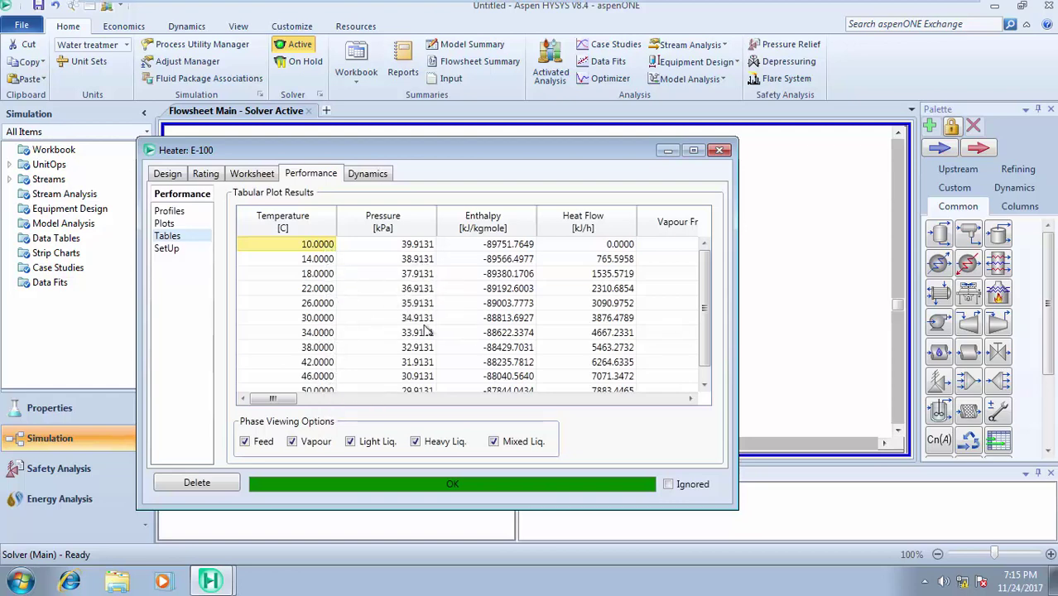
- Show the performance plot of Pressure versus temperature, then switch it to Heat Flow
{"action": "mouse_move", "coordinate": [418, 395]}
{"action": "left_click", "coordinate": [165, 224]}
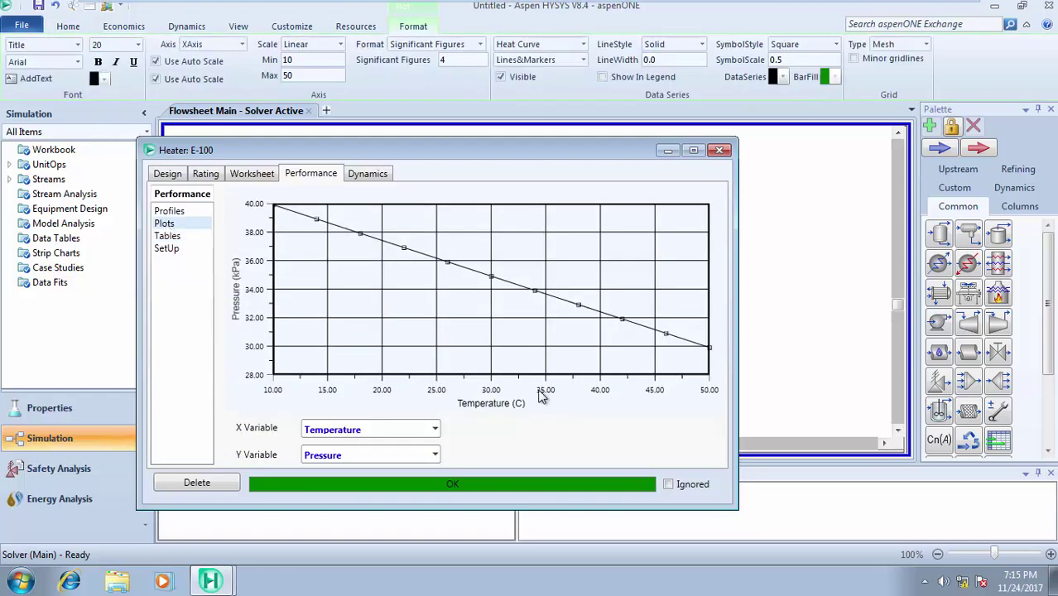
{"action": "left_click", "coordinate": [434, 455]}
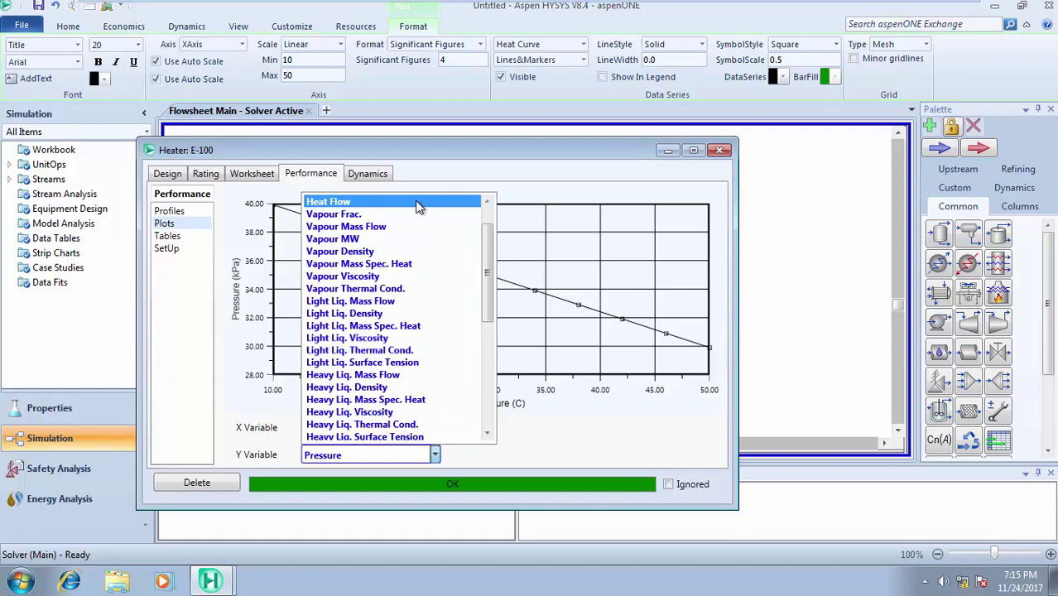
{"action": "left_click", "coordinate": [510, 164]}
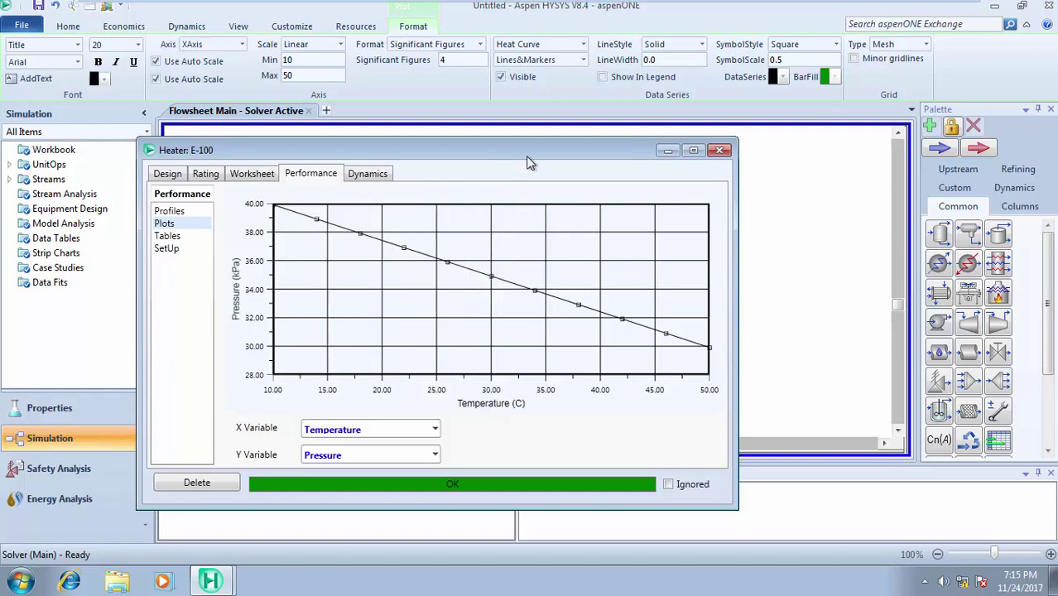
{"action": "left_click", "coordinate": [436, 456]}
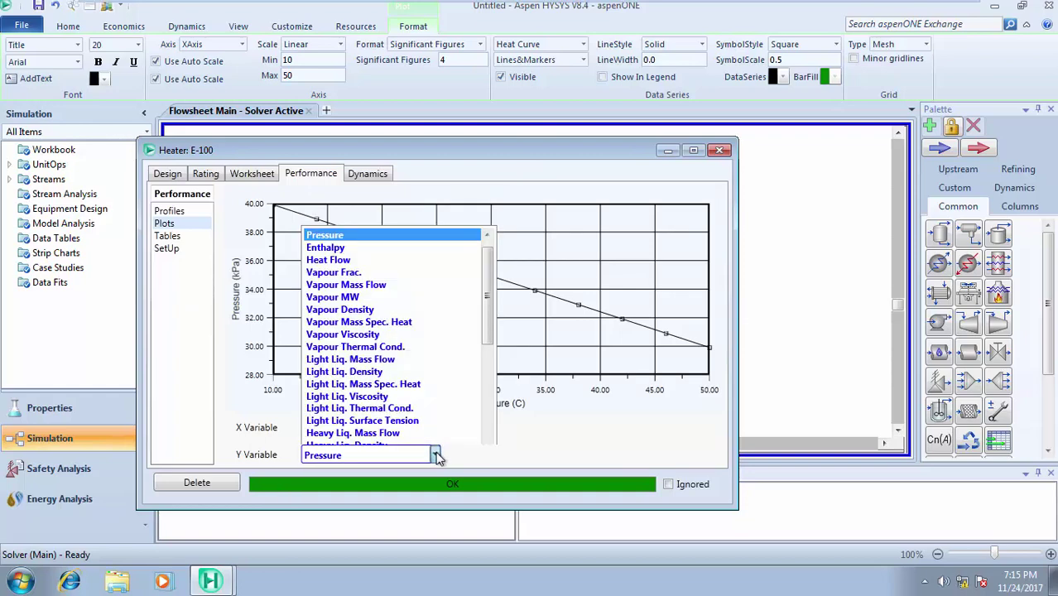
{"action": "left_click", "coordinate": [367, 227]}
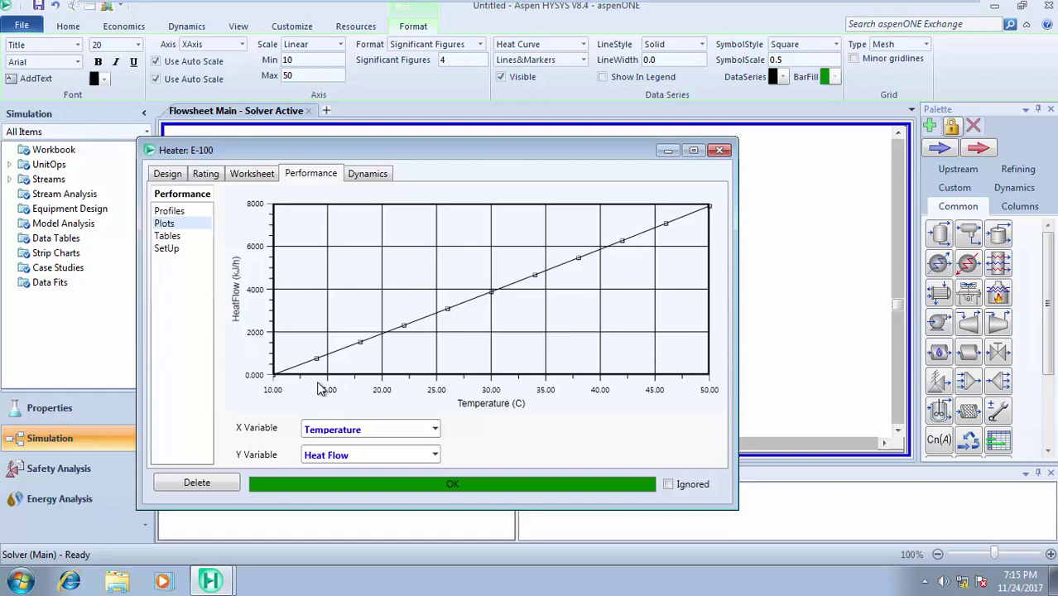
- Change the plot's Y variable to Enthalpy
{"action": "mouse_move", "coordinate": [608, 248]}
{"action": "left_click", "coordinate": [435, 456]}
{"action": "scroll", "coordinate": [389, 251], "scroll_direction": "down", "scroll_amount": 1}
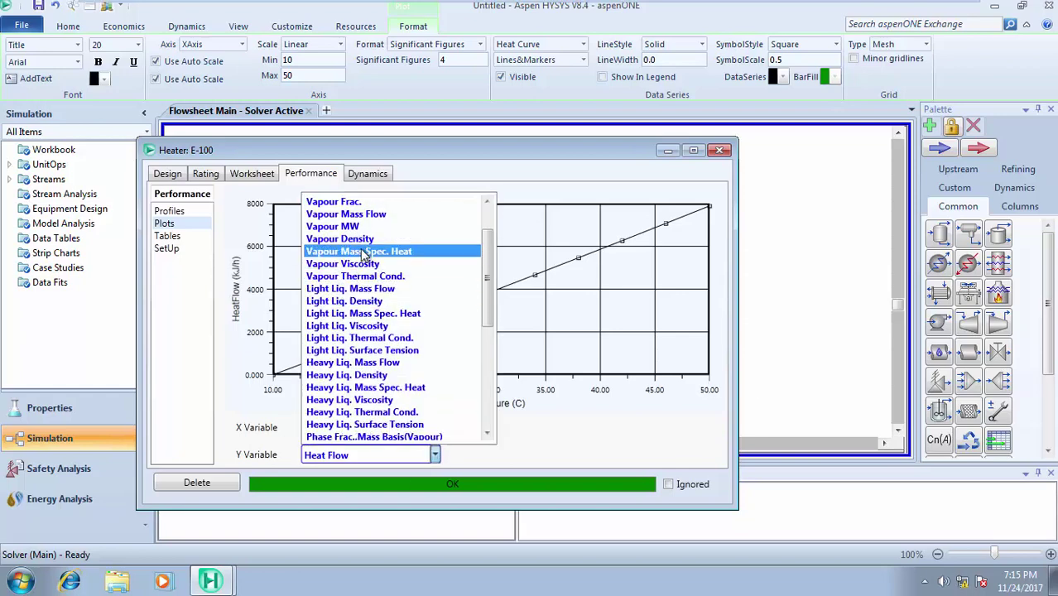
{"action": "scroll", "coordinate": [487, 214], "scroll_direction": "up", "scroll_amount": 2}
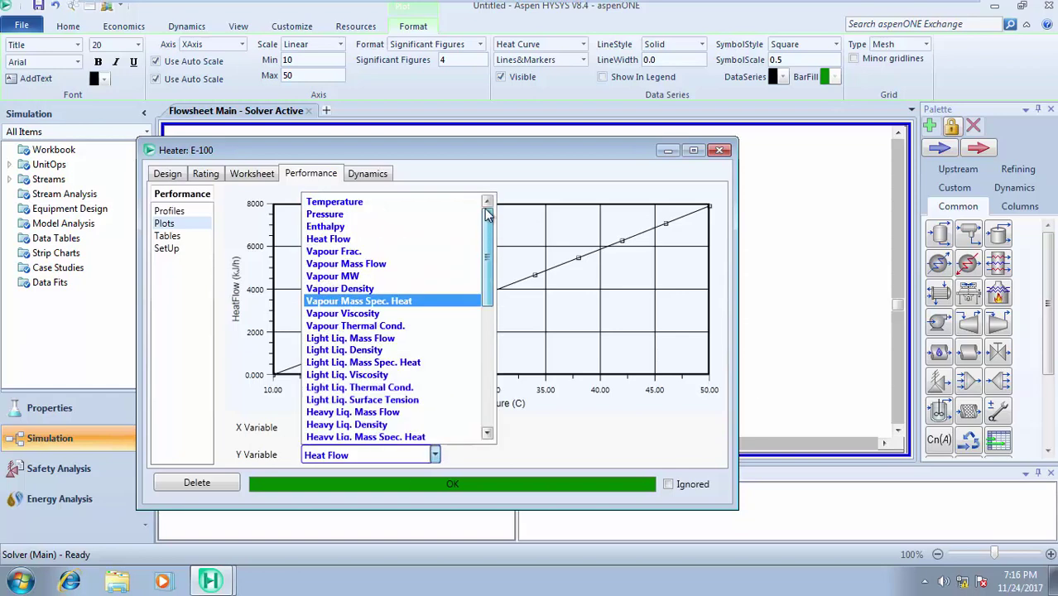
{"action": "left_click", "coordinate": [348, 226]}
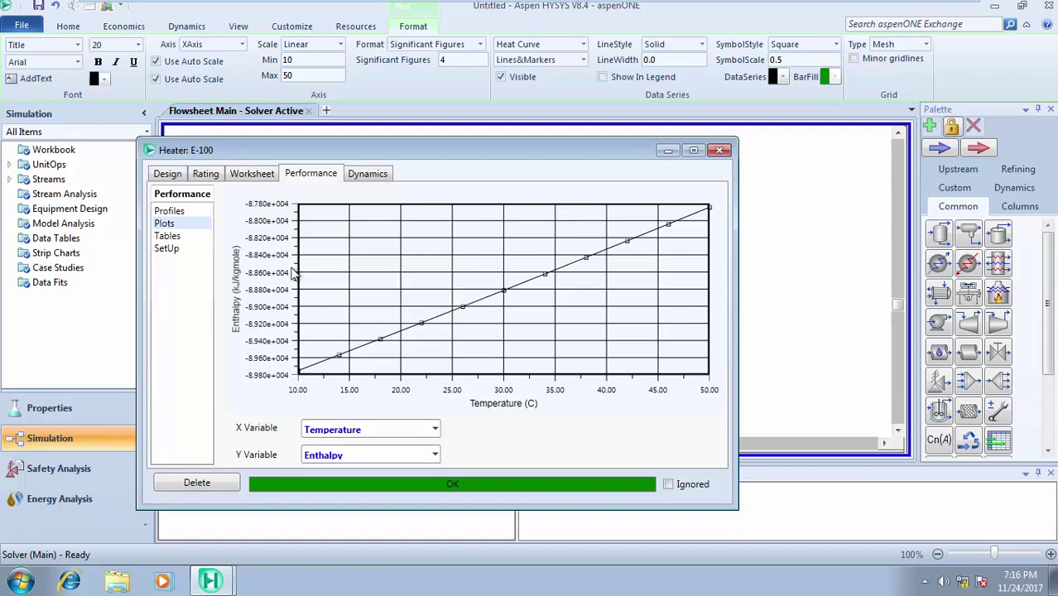
- Set E-100's Rating heat loss model to Detailed and return to the Design parameters
{"action": "left_click", "coordinate": [182, 212]}
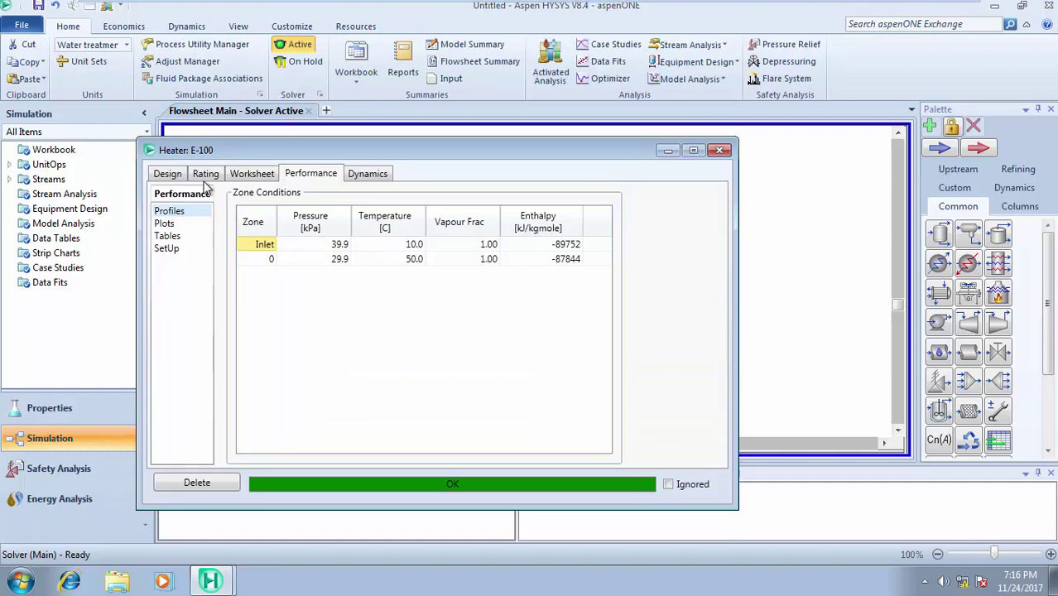
{"action": "left_click", "coordinate": [206, 181]}
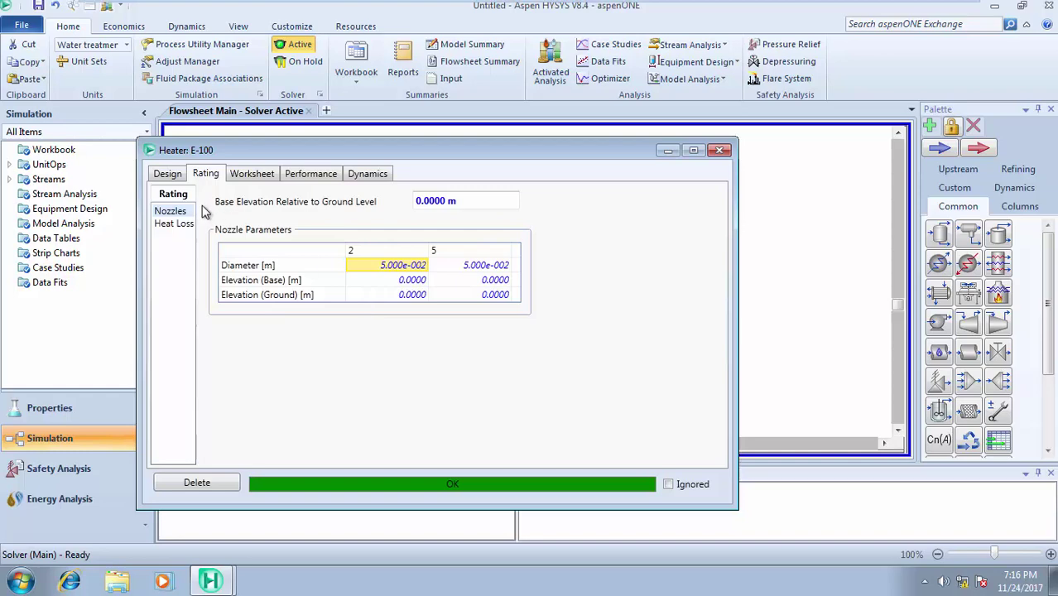
{"action": "left_click", "coordinate": [182, 226]}
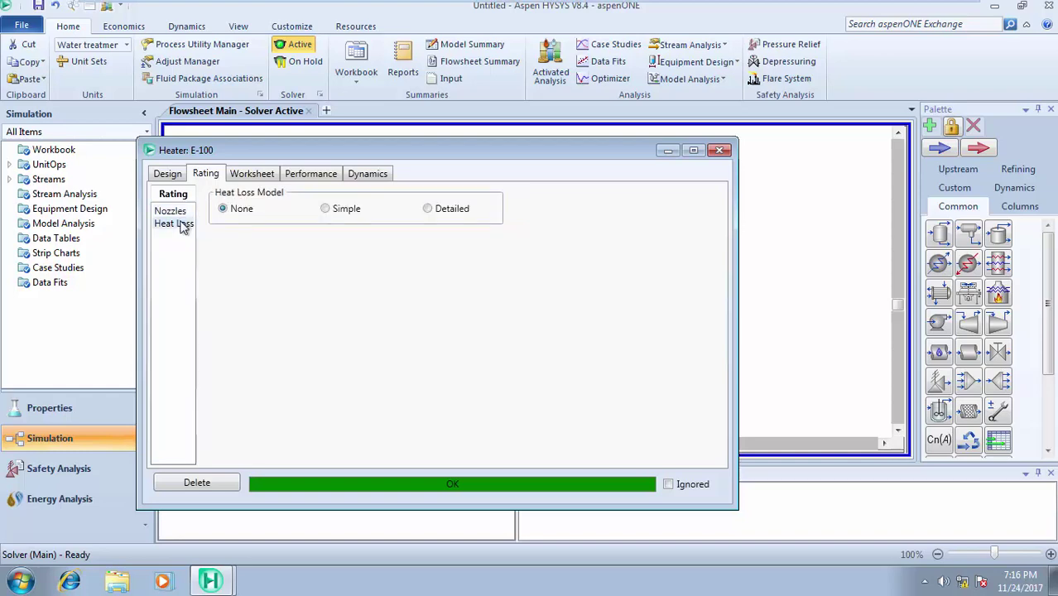
{"action": "left_click", "coordinate": [328, 210]}
{"action": "left_click", "coordinate": [429, 209]}
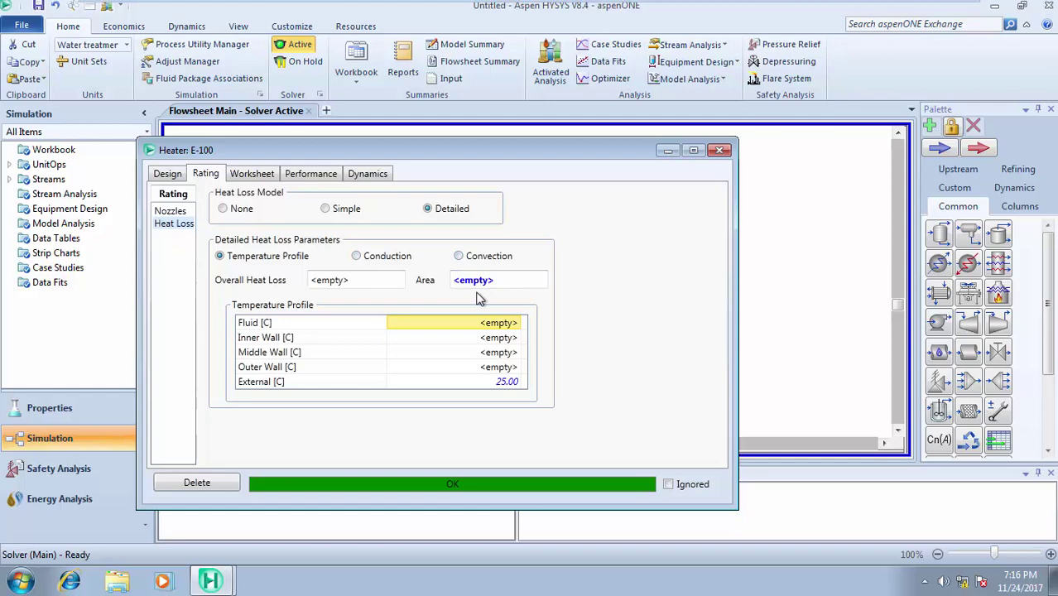
{"action": "left_click", "coordinate": [173, 178]}
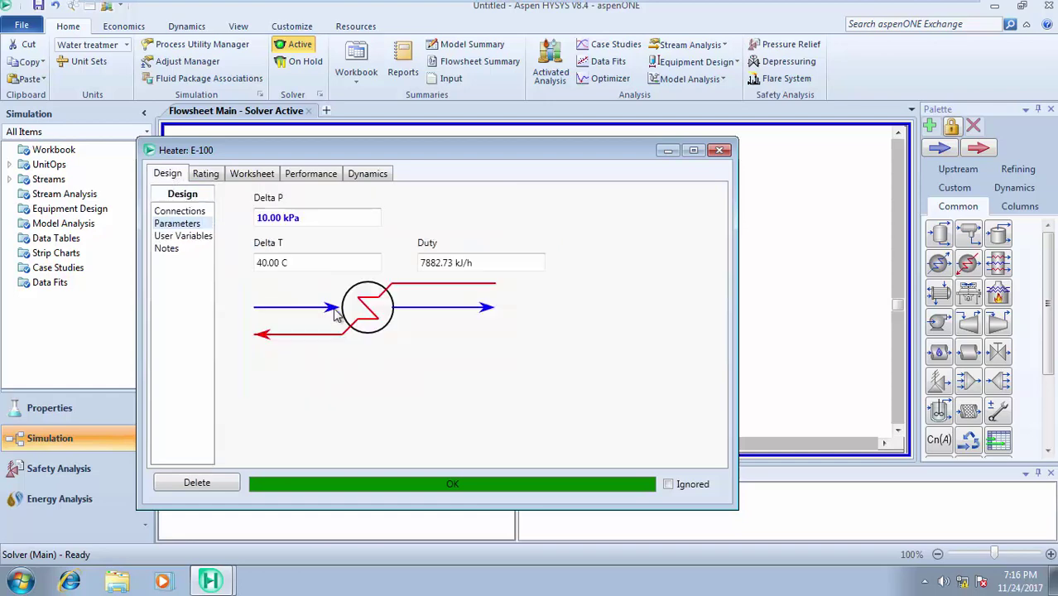
- Close the E-100 window and move stream 2 further left of the heater
{"action": "left_click", "coordinate": [720, 150]}
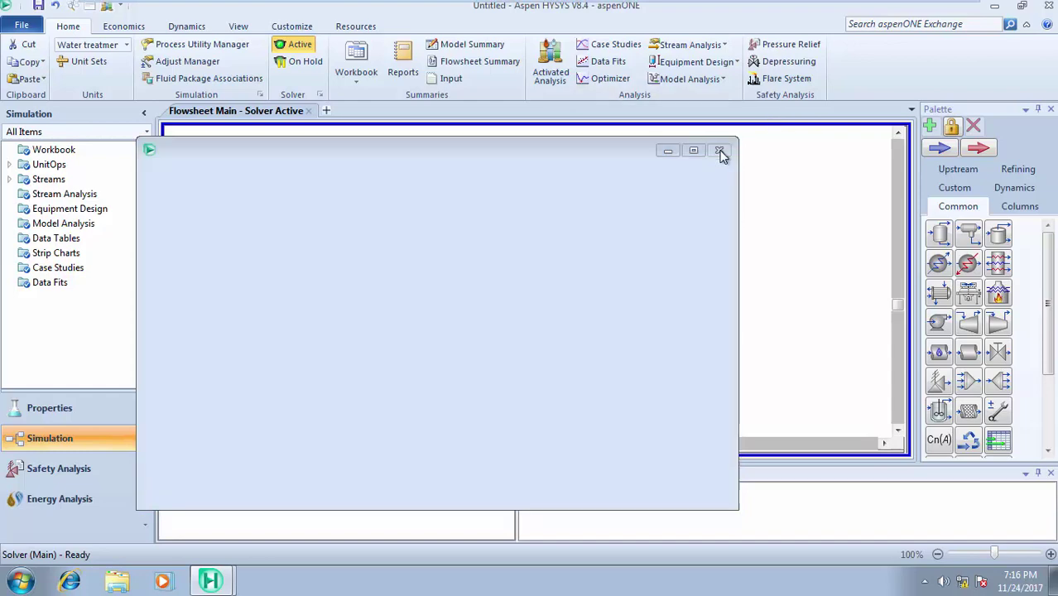
{"action": "left_click", "coordinate": [522, 192]}
{"action": "mouse_move", "coordinate": [386, 307]}
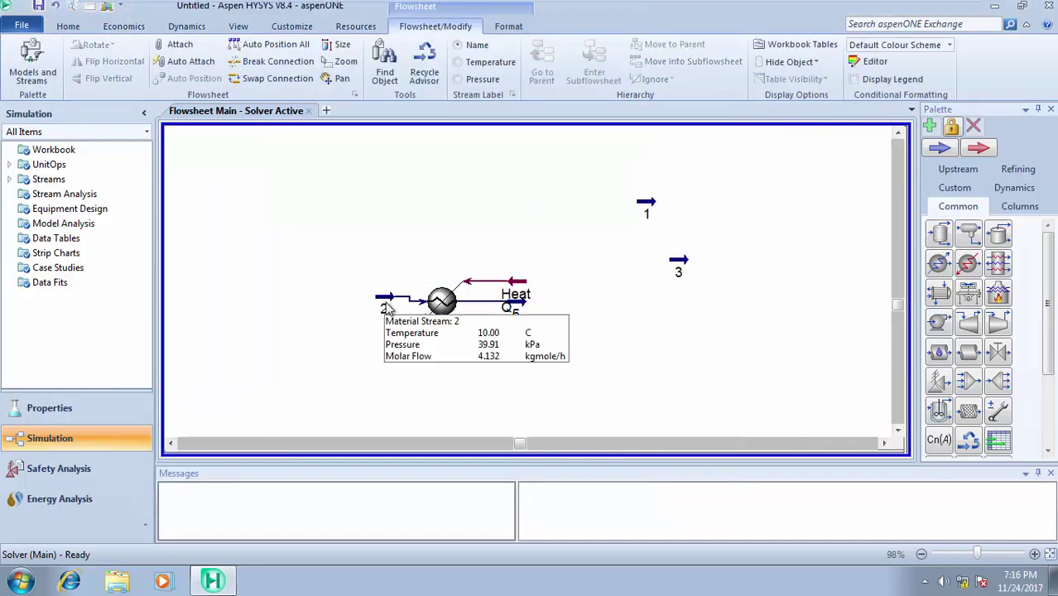
{"action": "left_click_drag", "start_coordinate": [385, 307], "coordinate": [355, 312]}
- Move stream 5 out to the right and the Heat Q stream above the heater
{"action": "left_click", "coordinate": [530, 311]}
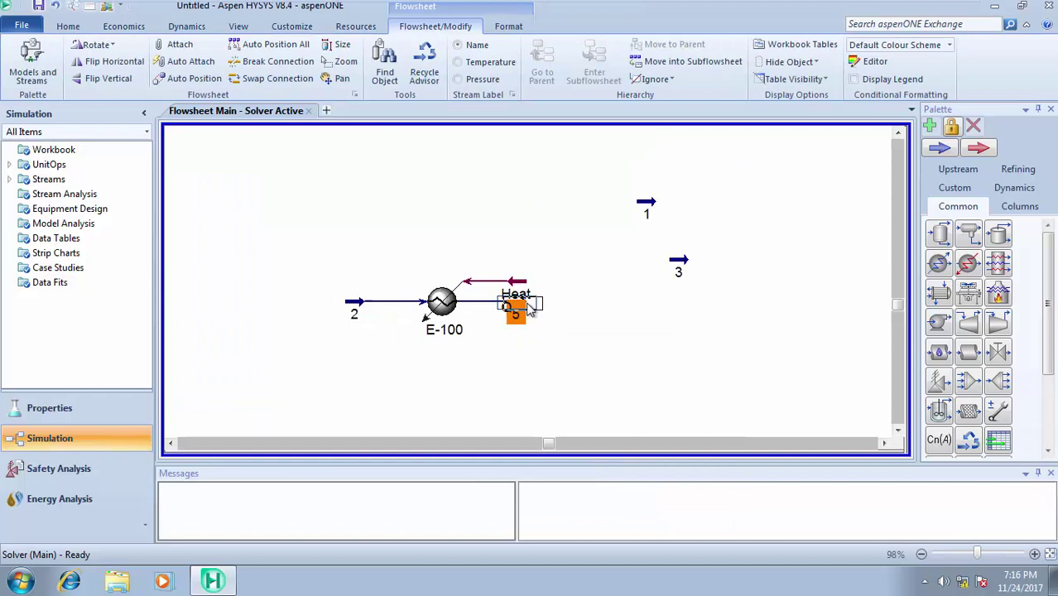
{"action": "left_click_drag", "start_coordinate": [530, 311], "coordinate": [588, 327]}
{"action": "left_click_drag", "start_coordinate": [518, 298], "coordinate": [514, 251]}
{"action": "mouse_move", "coordinate": [514, 251]}
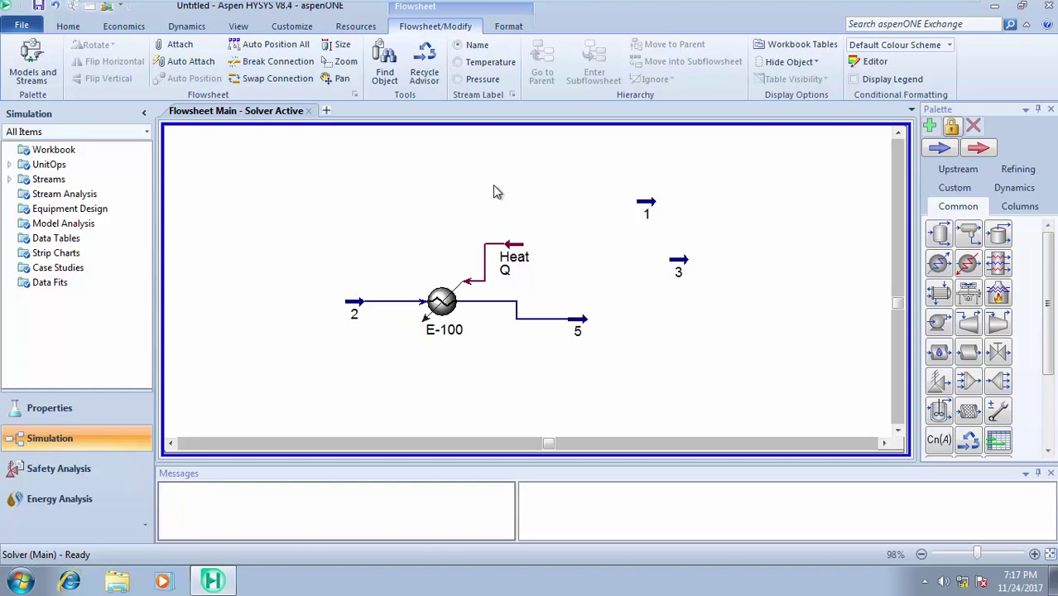
{"action": "mouse_move", "coordinate": [546, 8]}
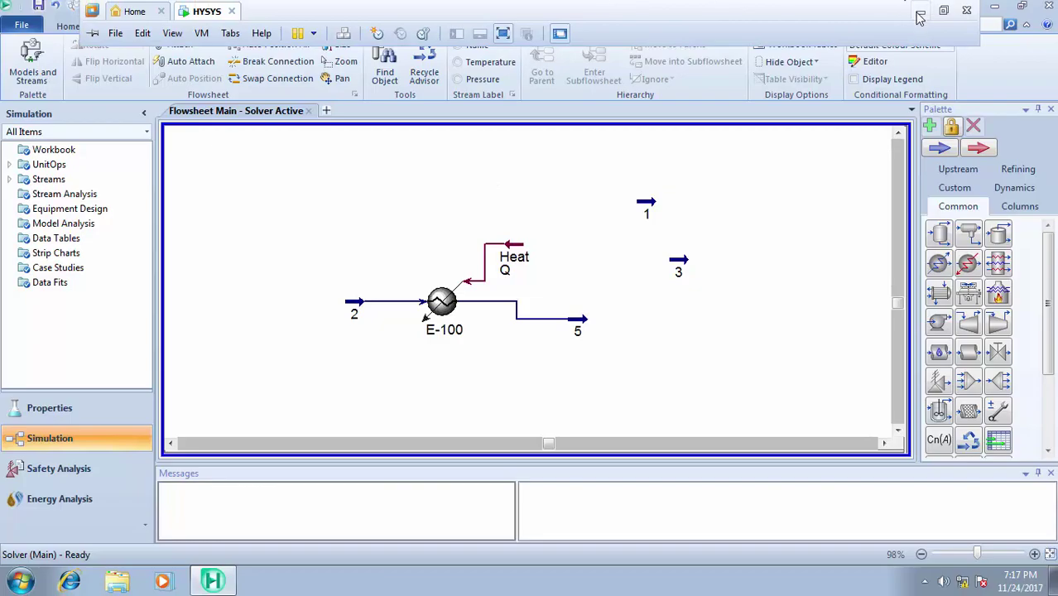